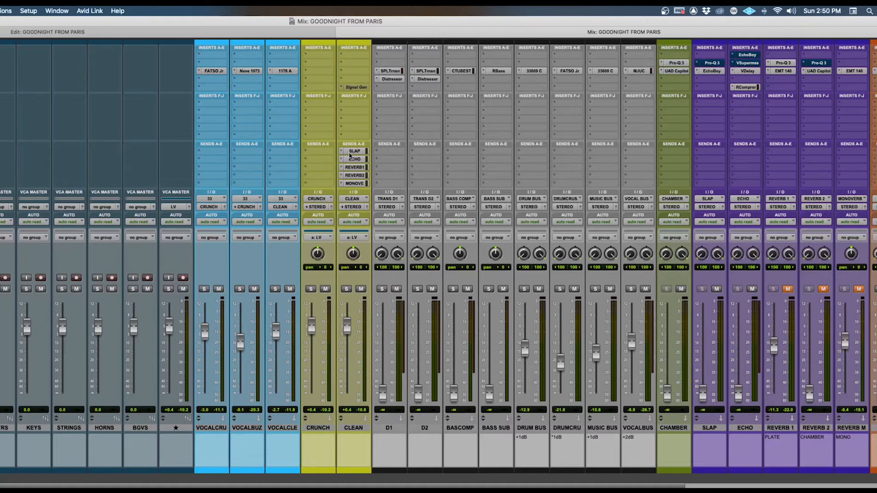
Step: Open the CLEAN track's mono reverb send and the EMT 140 plug-in on the REVERB M track for inspection
{"action": "scroll", "coordinate": [596, 246], "scroll_direction": "right", "scroll_amount": 4}
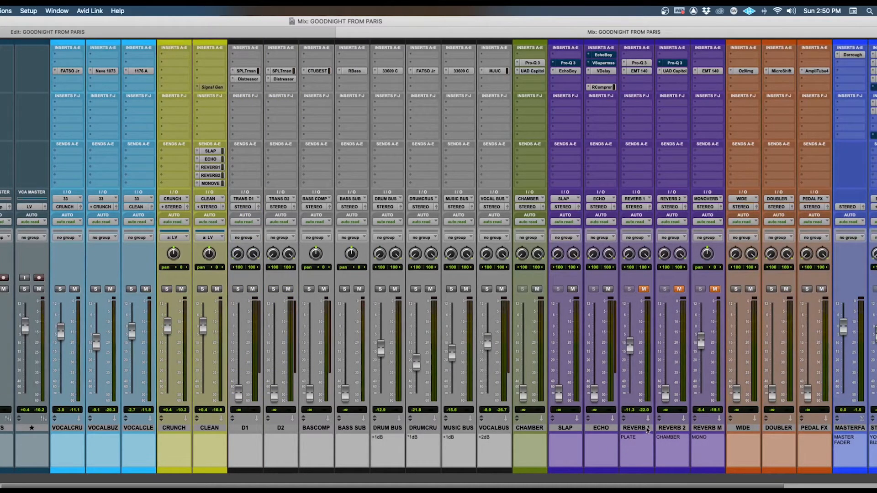
{"action": "left_click", "coordinate": [211, 183]}
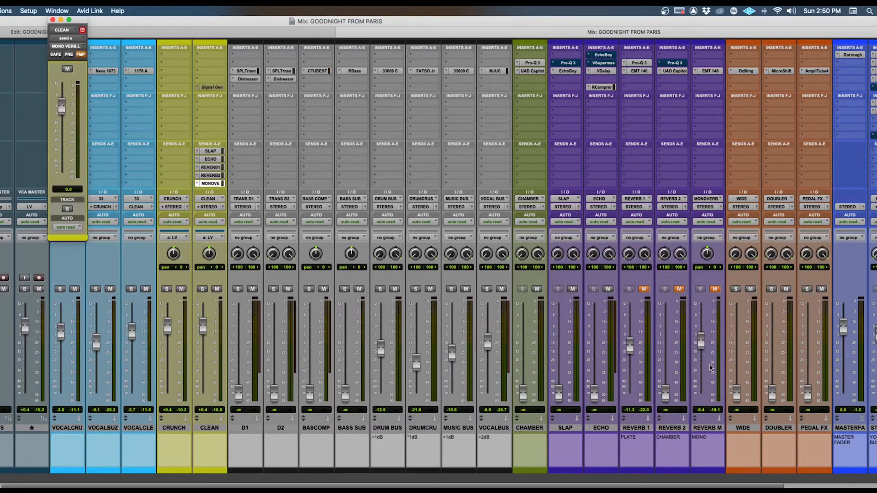
{"action": "left_click", "coordinate": [710, 71]}
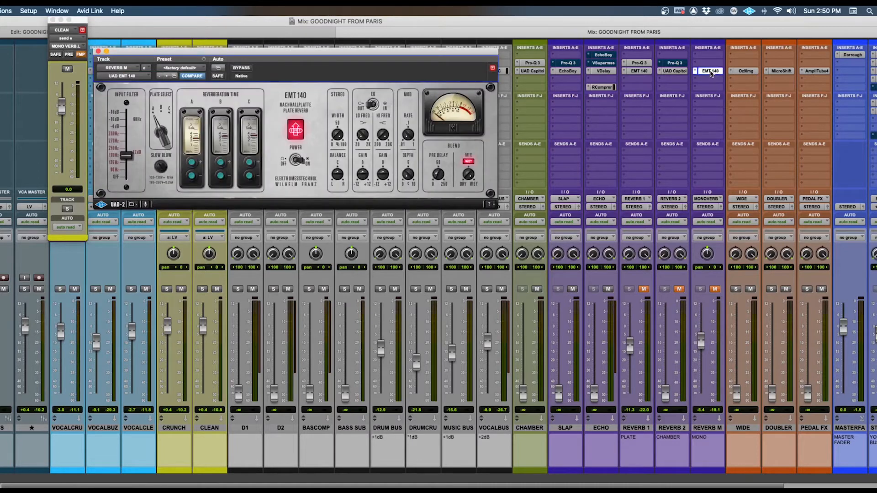
{"action": "left_click_drag", "start_coordinate": [282, 55], "coordinate": [358, 101]}
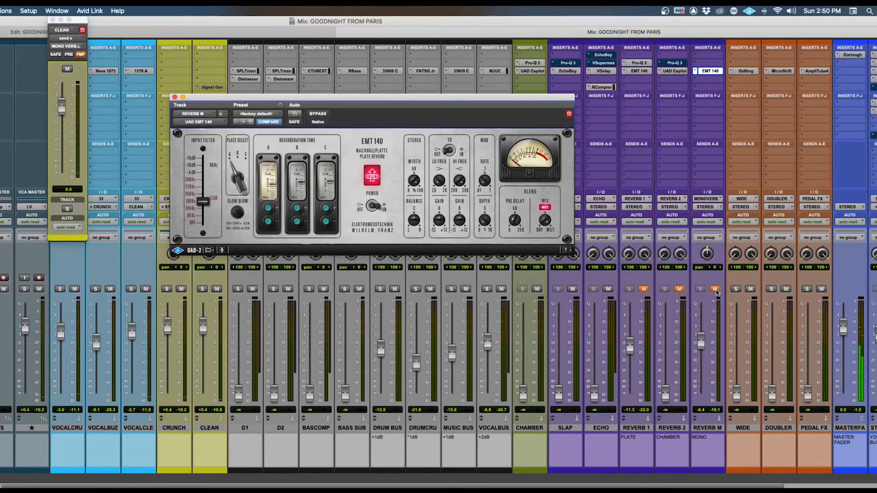
Step: Unmute the REVERB M track and raise its fader to -2.7 dB, comparing the mix with the reverb muted
{"action": "left_click", "coordinate": [715, 289]}
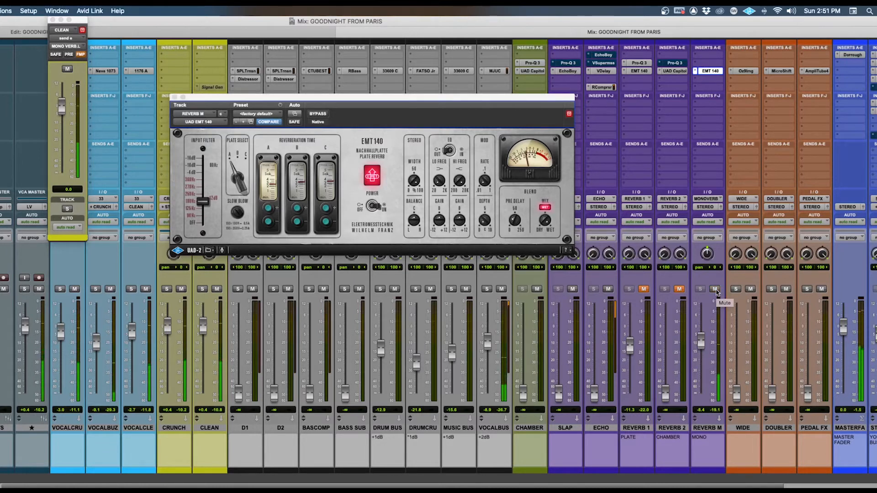
{"action": "left_click_drag", "start_coordinate": [701, 346], "coordinate": [703, 337]}
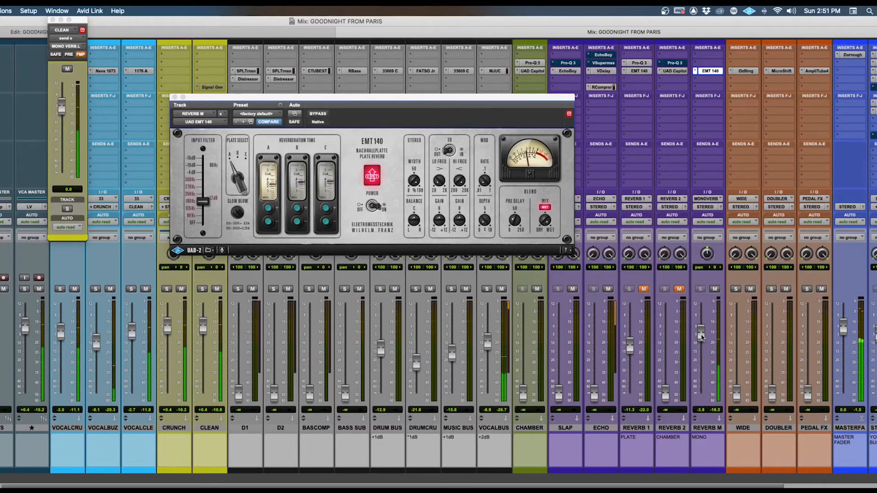
{"action": "left_click", "coordinate": [716, 290]}
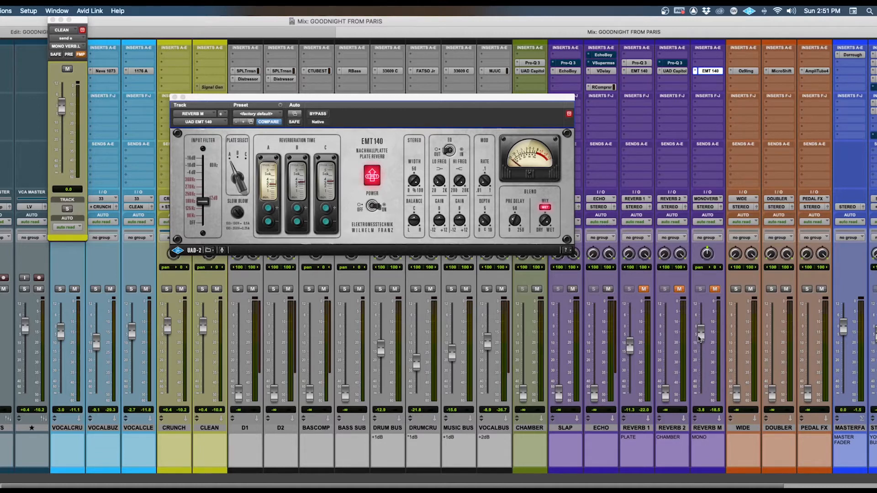
{"action": "left_click_drag", "start_coordinate": [700, 340], "coordinate": [699, 337]}
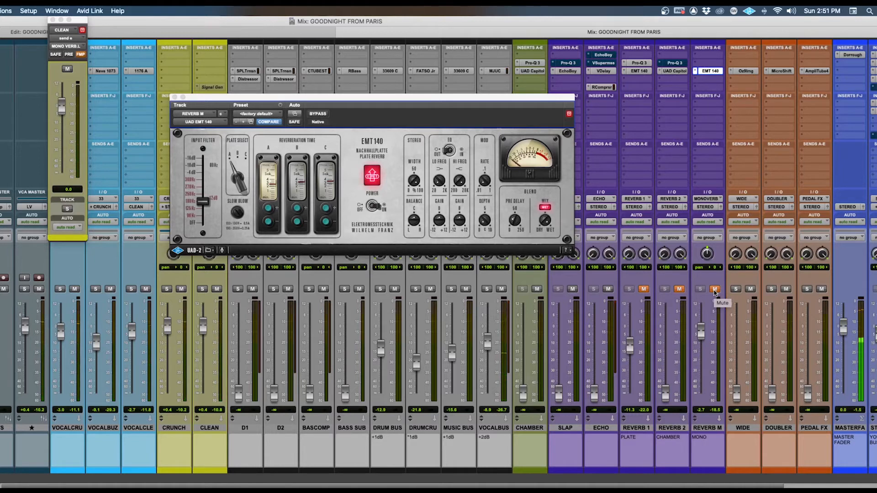
{"action": "left_click", "coordinate": [715, 289]}
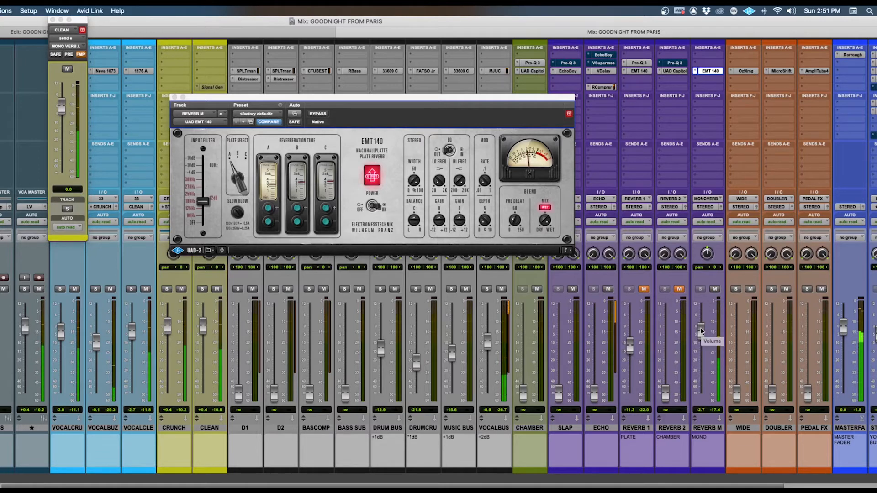
Step: Bring the REVERB M fader down to -8.4 dB and compare the mix with and without that reverb
{"action": "left_click_drag", "start_coordinate": [701, 332], "coordinate": [701, 346]}
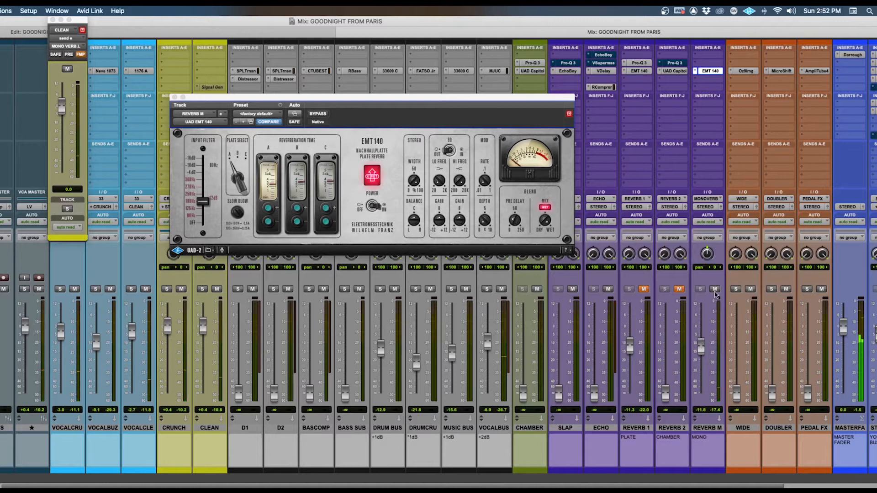
{"action": "left_click_drag", "start_coordinate": [702, 351], "coordinate": [702, 346]}
{"action": "left_click", "coordinate": [714, 289]}
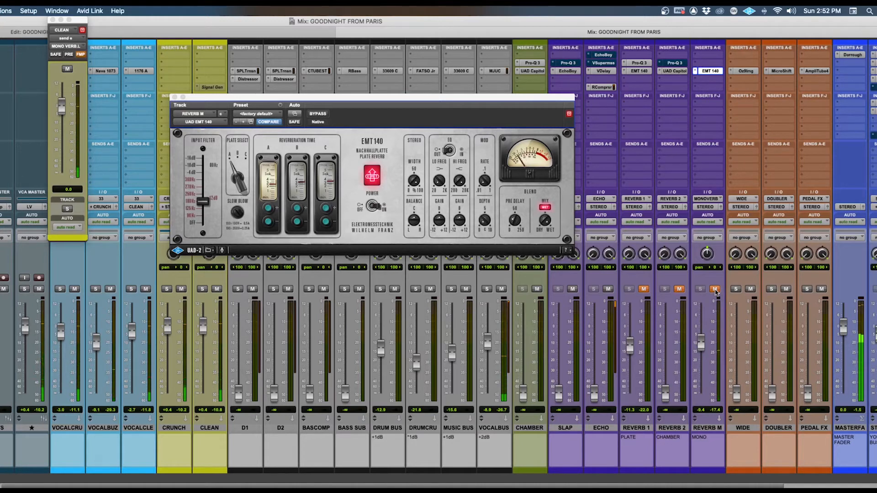
{"action": "left_click", "coordinate": [715, 289]}
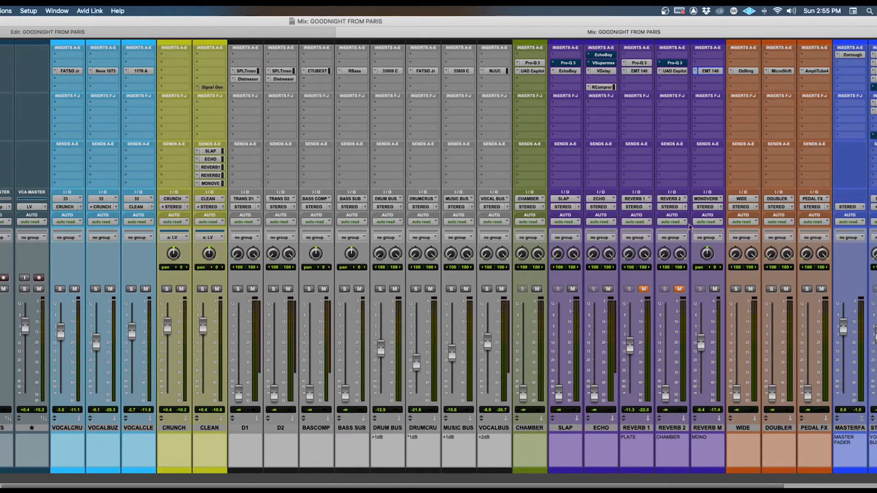
Step: Compare the EMT 140 settings on the REVERB M and REVERB 1 tracks, closing the plug-in window when done
{"action": "left_click", "coordinate": [709, 71]}
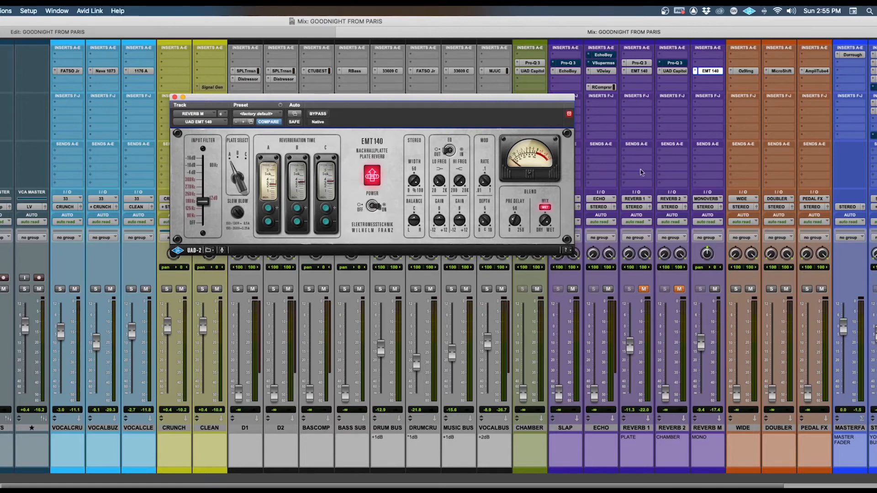
{"action": "left_click", "coordinate": [635, 71]}
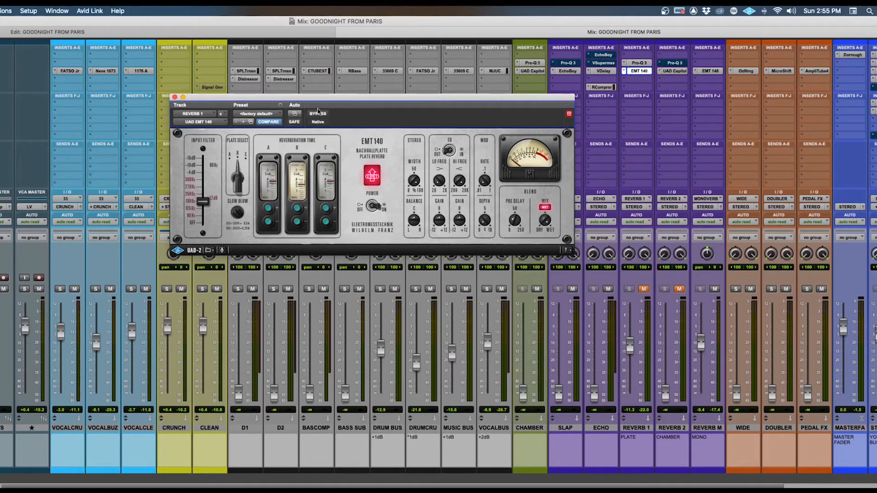
{"action": "left_click_drag", "start_coordinate": [321, 99], "coordinate": [306, 121]}
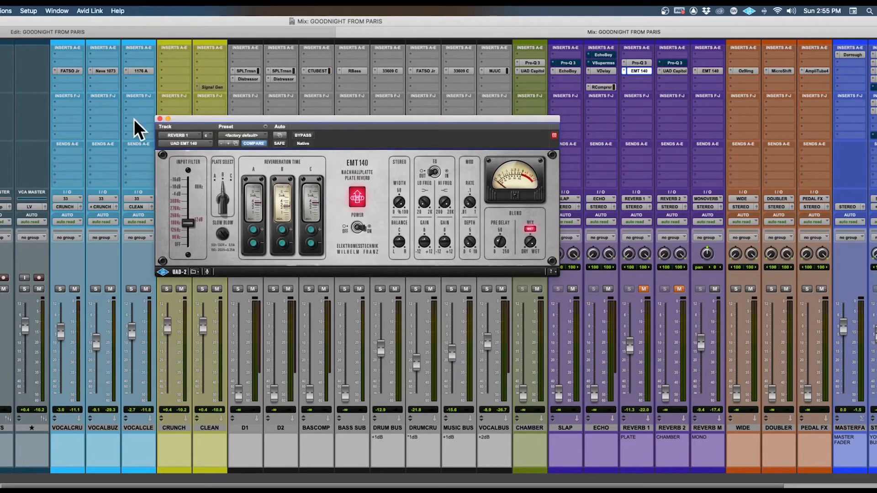
{"action": "left_click", "coordinate": [160, 119]}
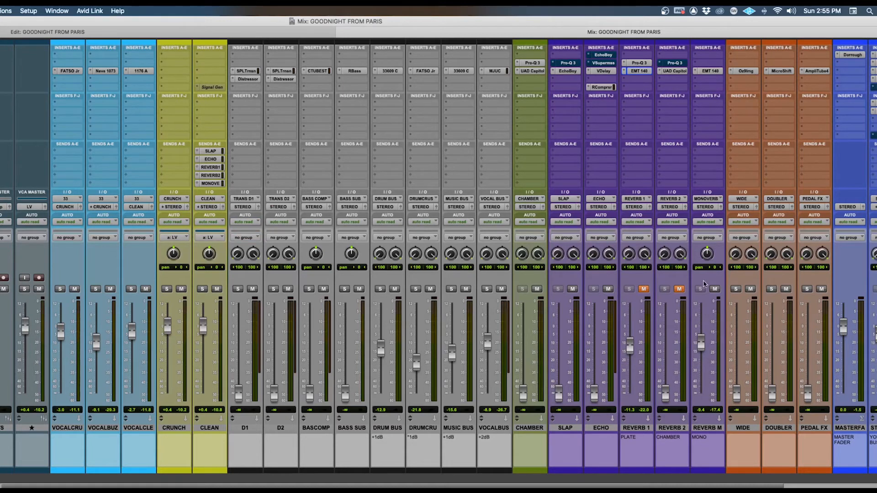
Step: Unmute the REVERB 2 track and take its Pro-Q 3 low-cut EQ out of bypass
{"action": "left_click", "coordinate": [679, 288]}
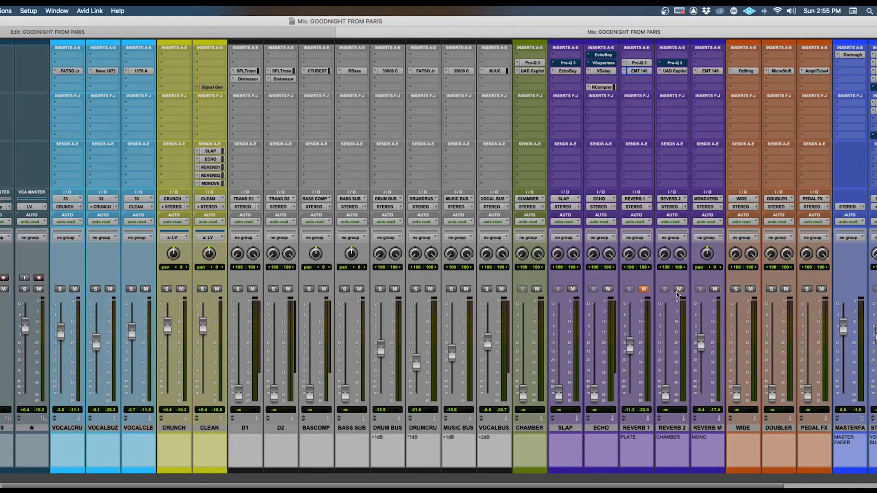
{"action": "left_click", "coordinate": [670, 63]}
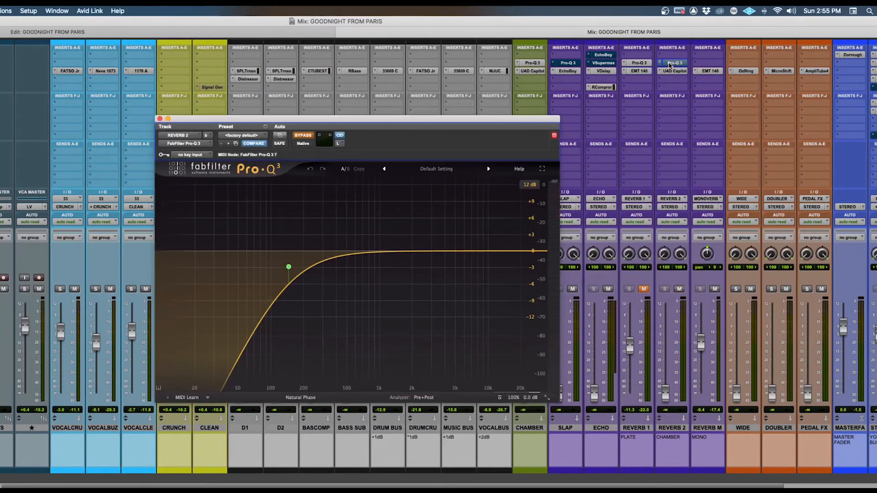
{"action": "left_click", "coordinate": [307, 135]}
{"action": "left_click", "coordinate": [160, 119]}
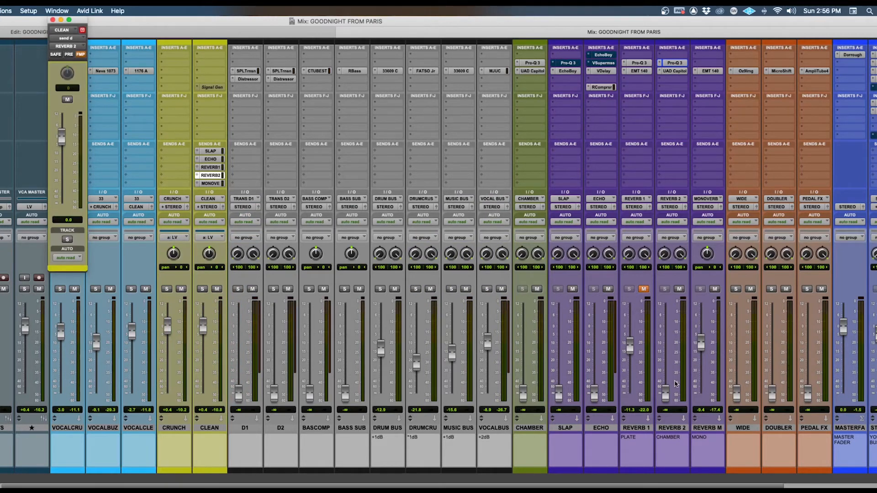
Step: Play the song and raise the REVERB 2 fader to -14.7 dB
{"action": "key", "text": "space"}
{"action": "left_click_drag", "start_coordinate": [666, 393], "coordinate": [664, 355]}
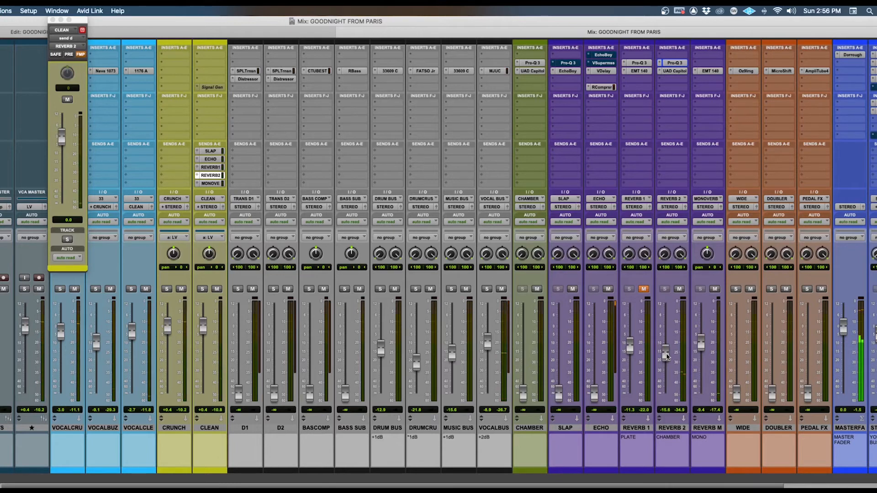
{"action": "left_click_drag", "start_coordinate": [667, 357], "coordinate": [667, 355]}
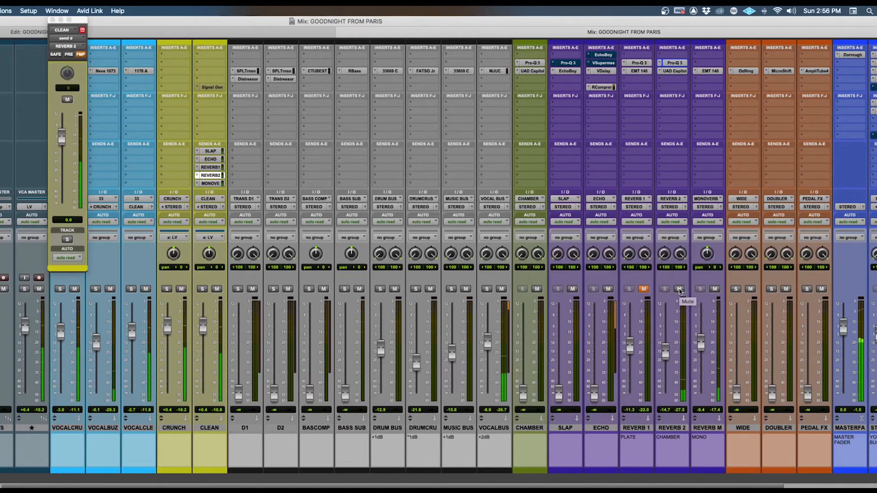
Step: Compare the mix with REVERB 2 and REVERB M each muted in turn, leaving both unmuted
{"action": "left_click", "coordinate": [679, 290]}
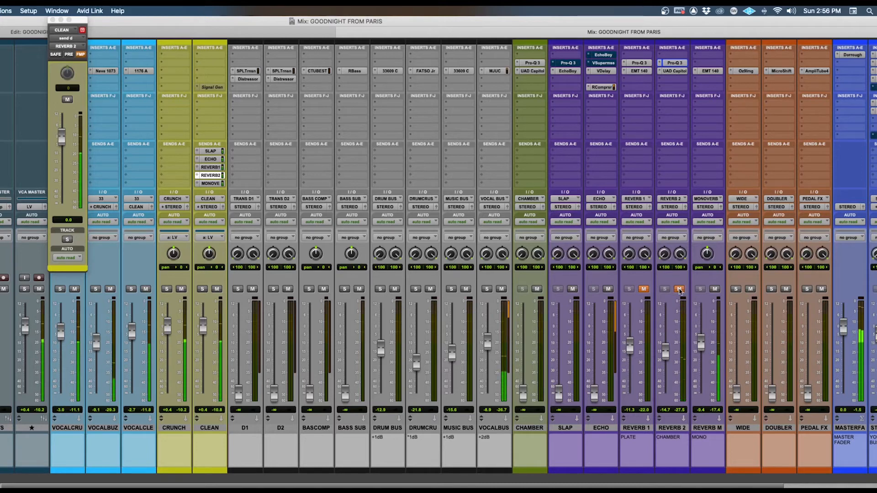
{"action": "left_click", "coordinate": [679, 290]}
{"action": "left_click", "coordinate": [715, 289]}
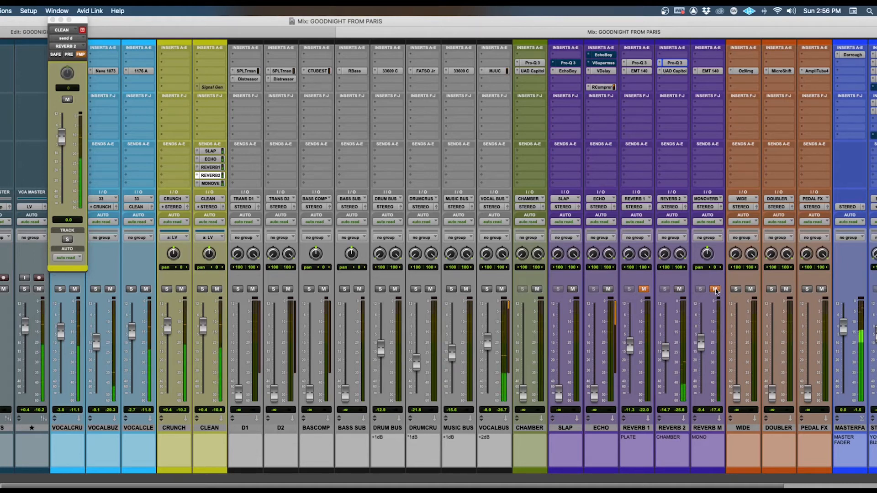
{"action": "left_click", "coordinate": [715, 289]}
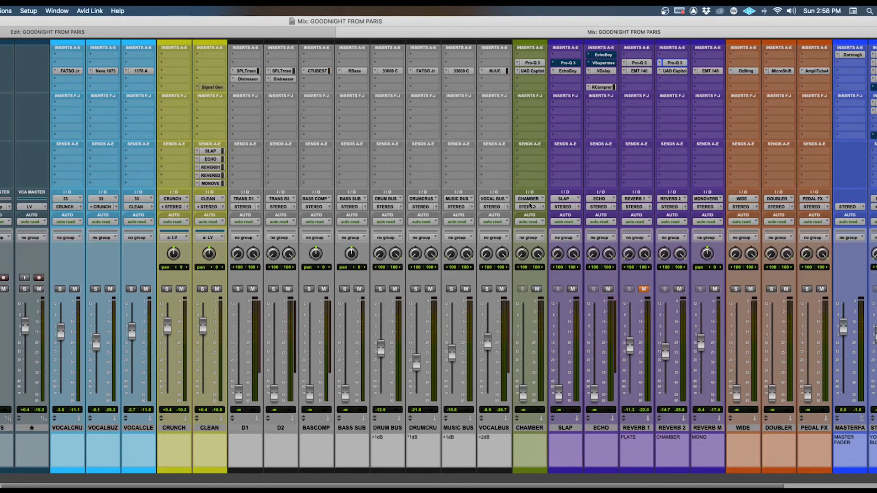
Step: Review the D-Verb settings on the AG VERB track and close the plug-in window
{"action": "scroll", "coordinate": [530, 206], "scroll_direction": "left", "scroll_amount": 10}
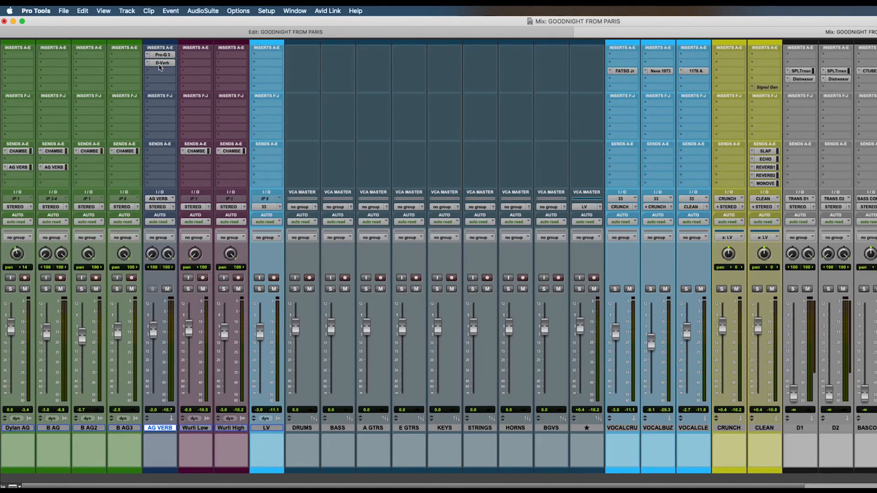
{"action": "left_click", "coordinate": [162, 63]}
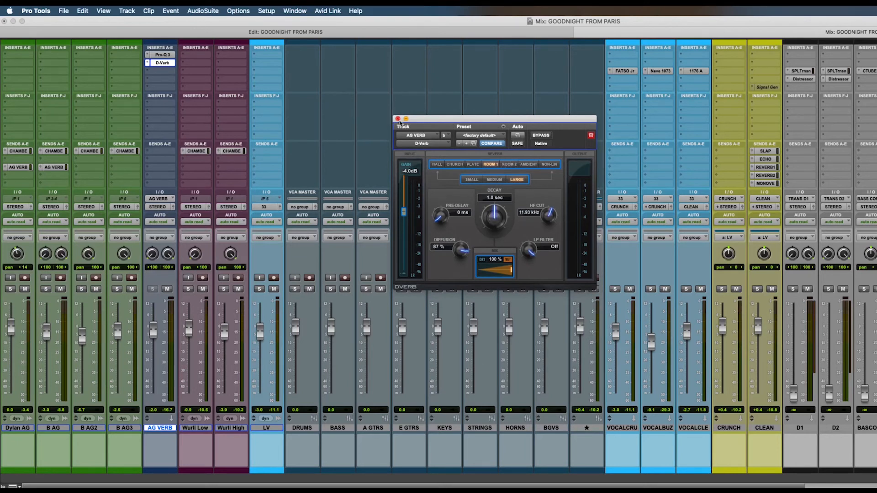
{"action": "left_click", "coordinate": [398, 119]}
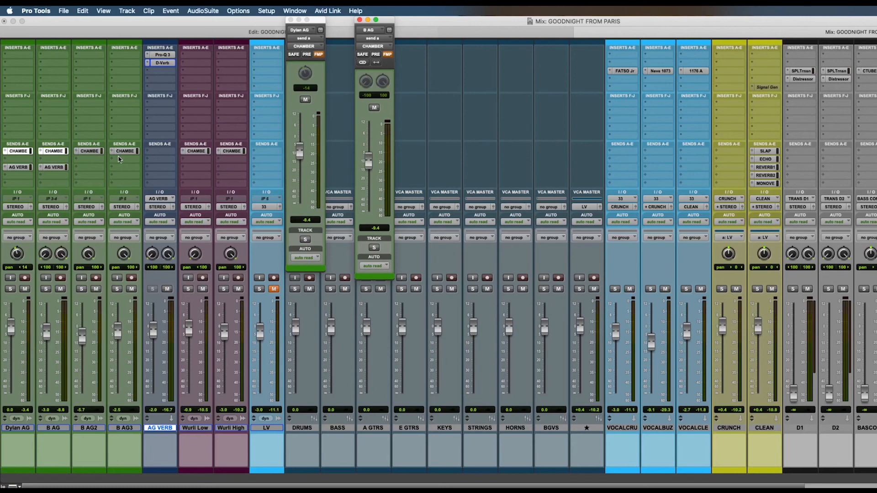
Step: Lower the CHAMBER send to about -14 dB on the first acoustic guitar track and -11.3 dB on B AG, and open B AG2's CHAMBER send
{"action": "mouse_move", "coordinate": [300, 156]}
{"action": "left_mouse_down"}
{"action": "mouse_move", "coordinate": [298, 185]}
{"action": "mouse_move", "coordinate": [299, 160]}
{"action": "left_mouse_up"}
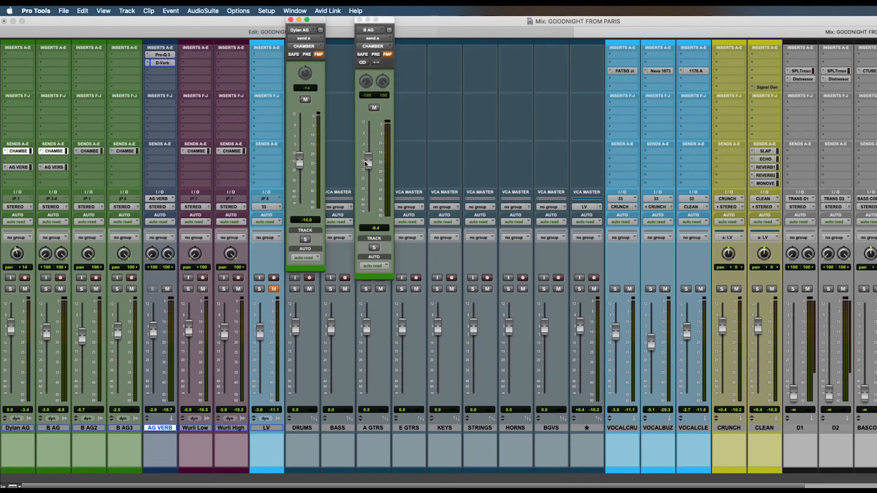
{"action": "left_click_drag", "start_coordinate": [368, 158], "coordinate": [367, 167]}
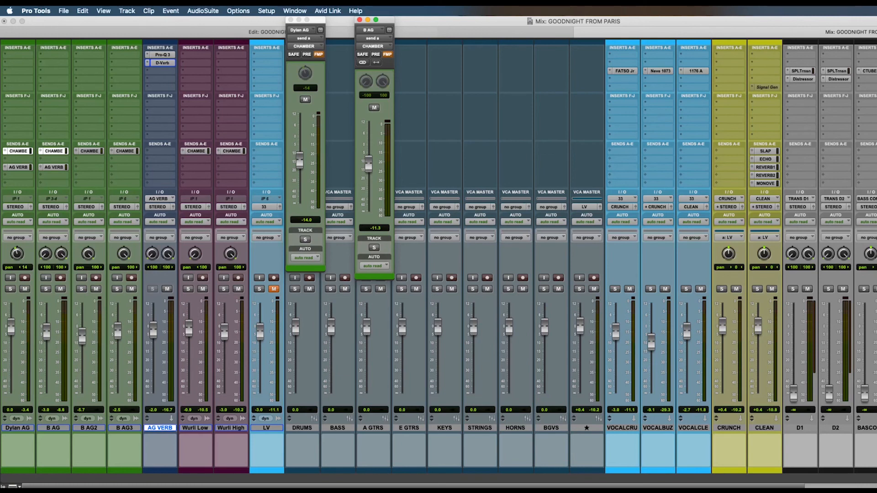
{"action": "left_click", "coordinate": [90, 151]}
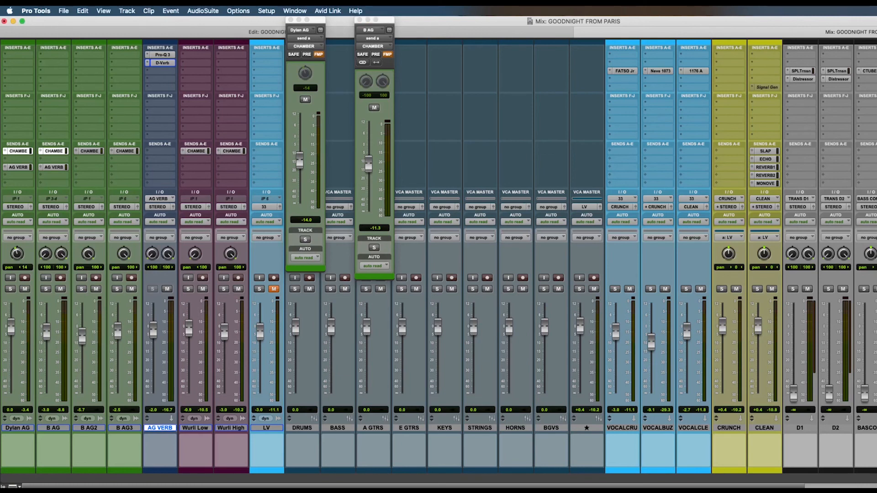